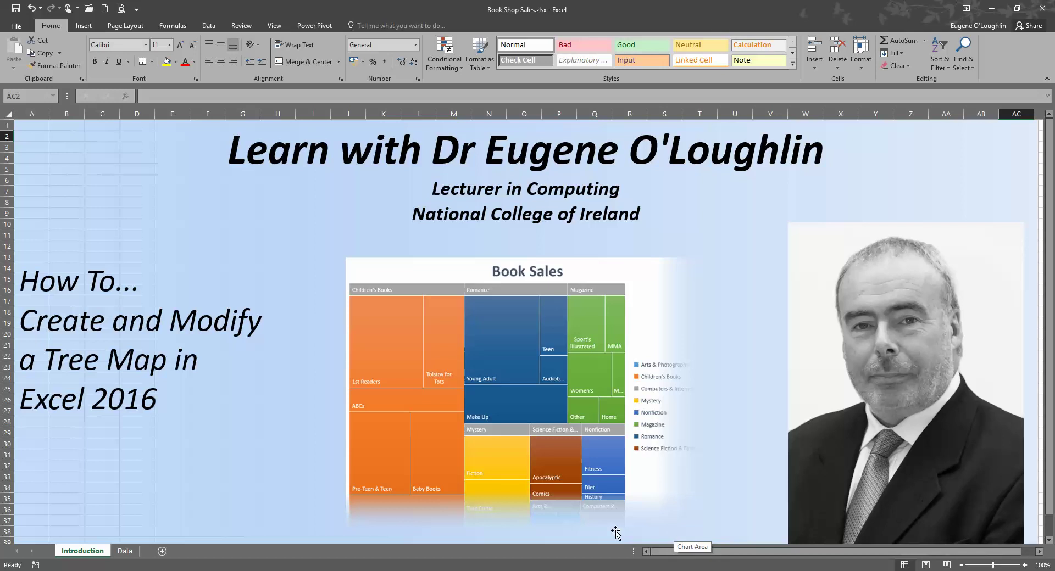
{"action": "left_click", "coordinate": [128, 551]}
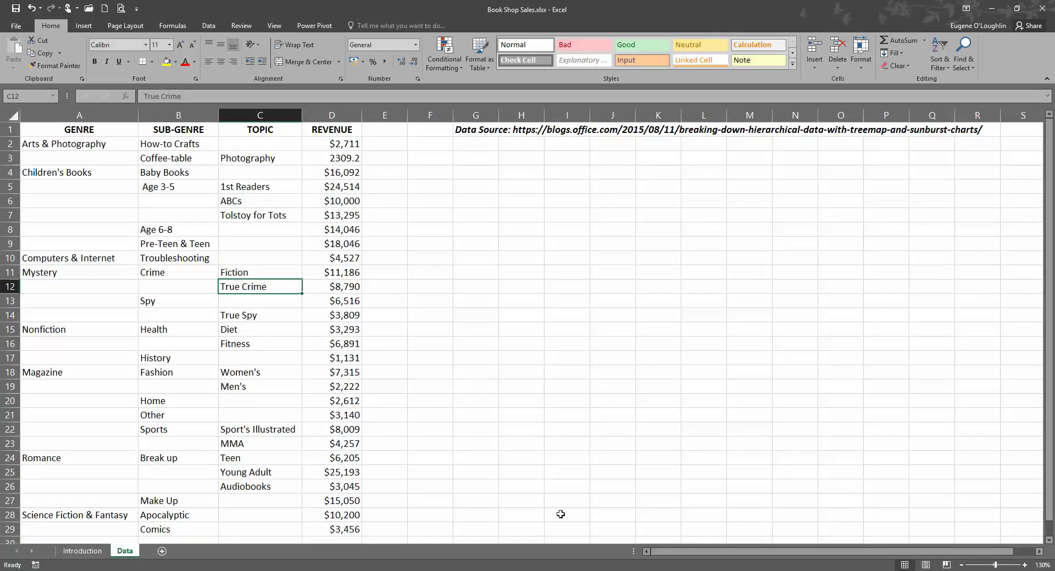
{"action": "left_click", "coordinate": [501, 458]}
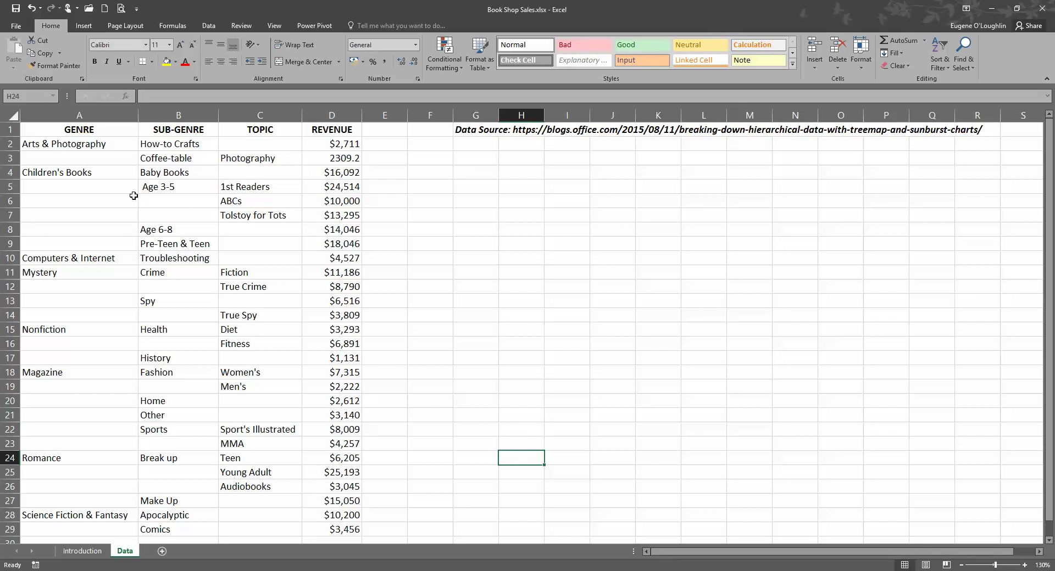
Fill the Children's Books rows A4:D9 with yellow shading.
{"action": "left_click_drag", "start_coordinate": [114, 171], "coordinate": [321, 244]}
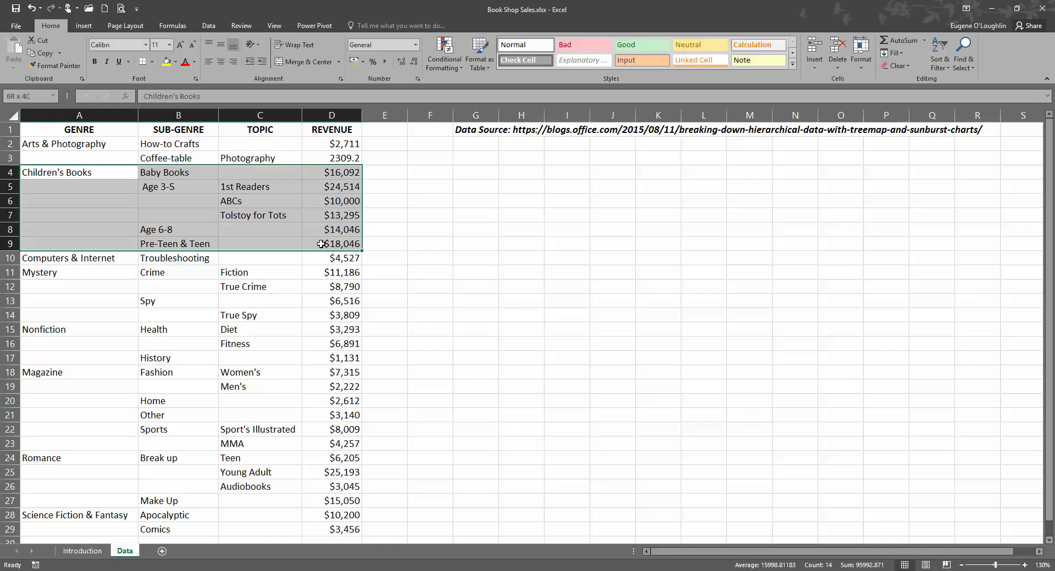
{"action": "left_click", "coordinate": [167, 62]}
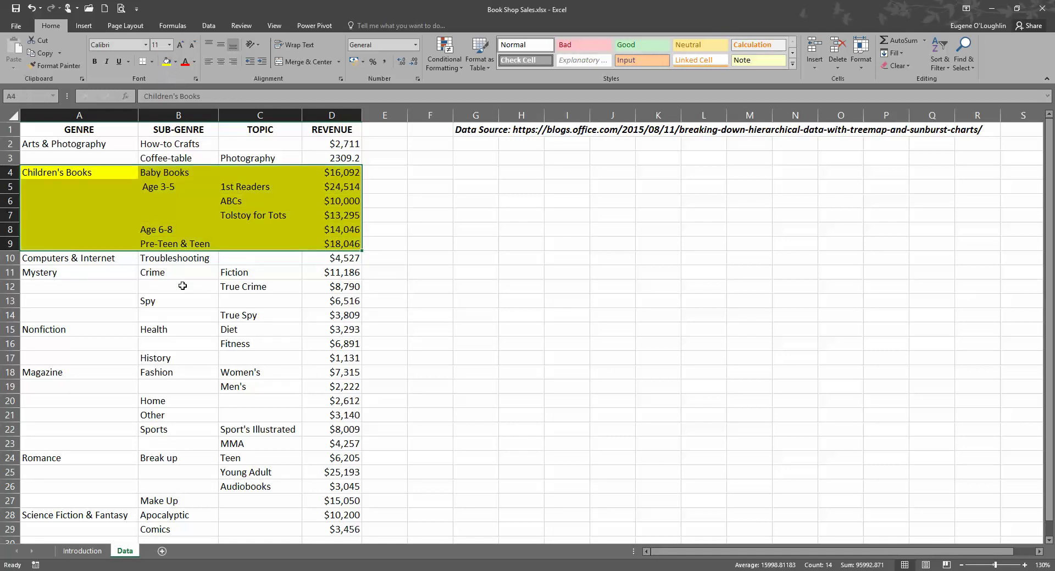
{"action": "left_click", "coordinate": [181, 286]}
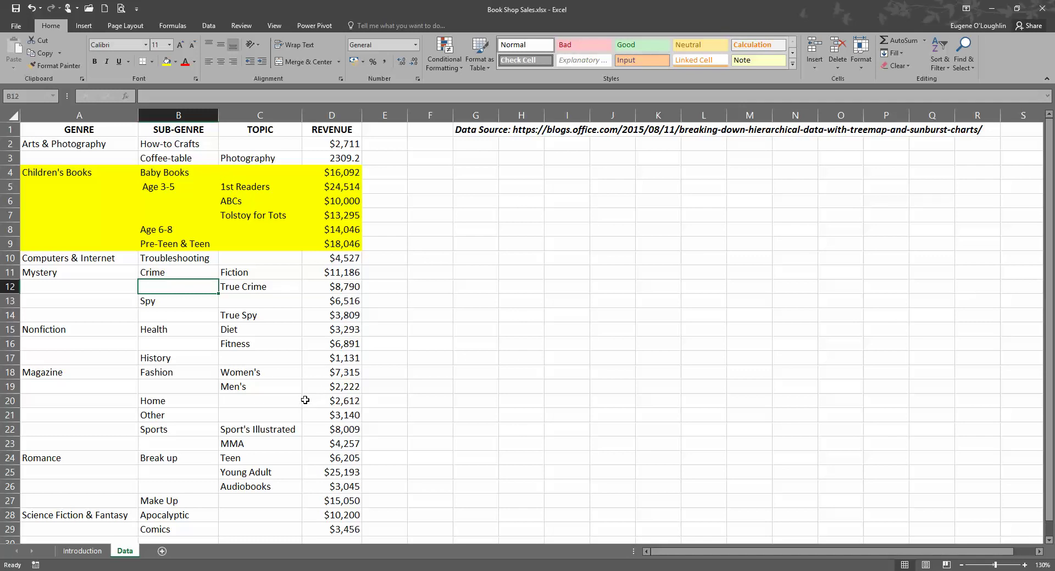
Insert a Treemap chart from the whole GENRE-to-revenue table A1:D29 via All Charts.
{"action": "left_click_drag", "start_coordinate": [78, 130], "coordinate": [337, 523]}
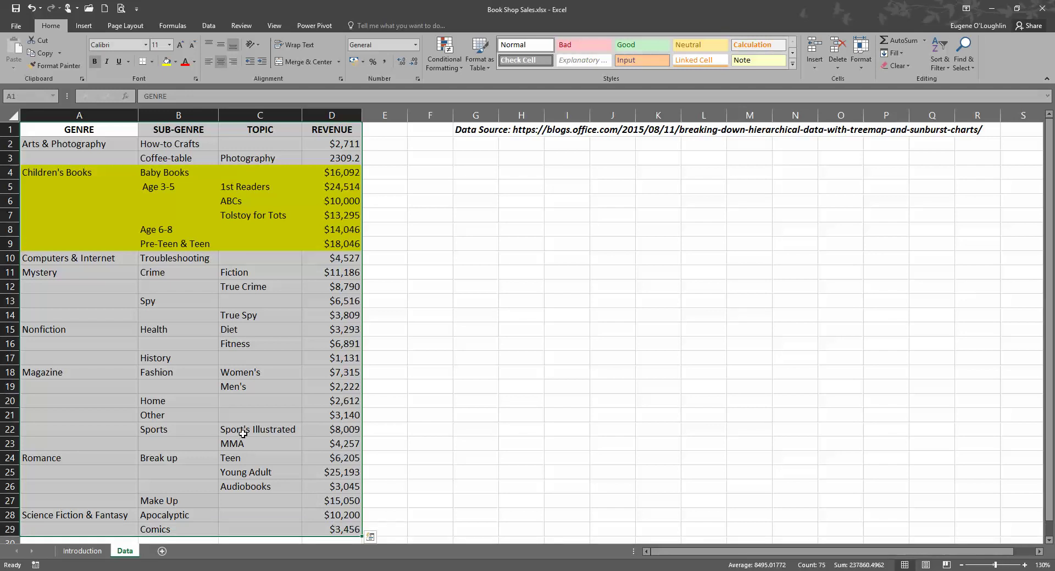
{"action": "left_click", "coordinate": [88, 25]}
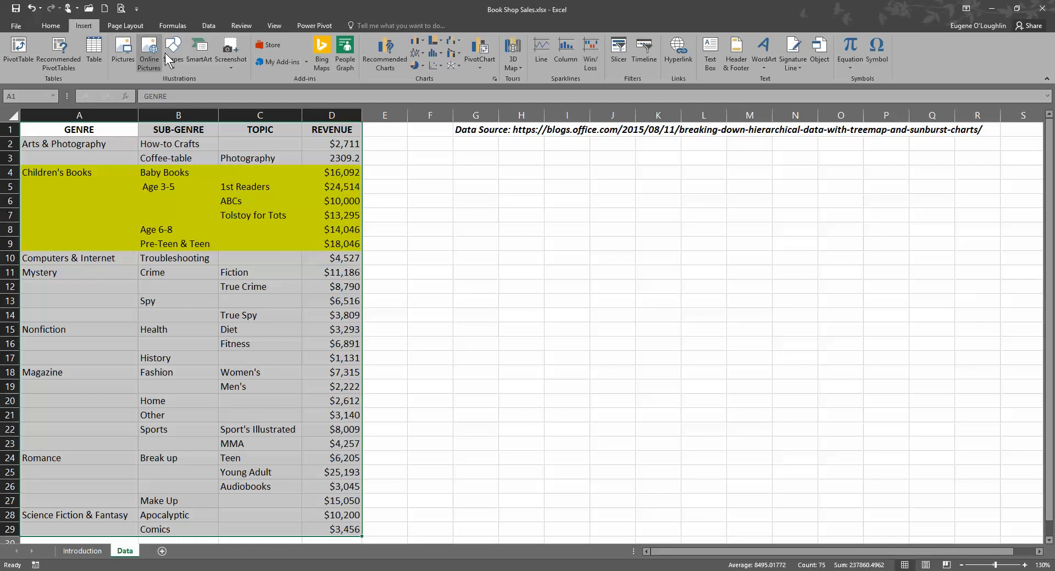
{"action": "left_click", "coordinate": [494, 78]}
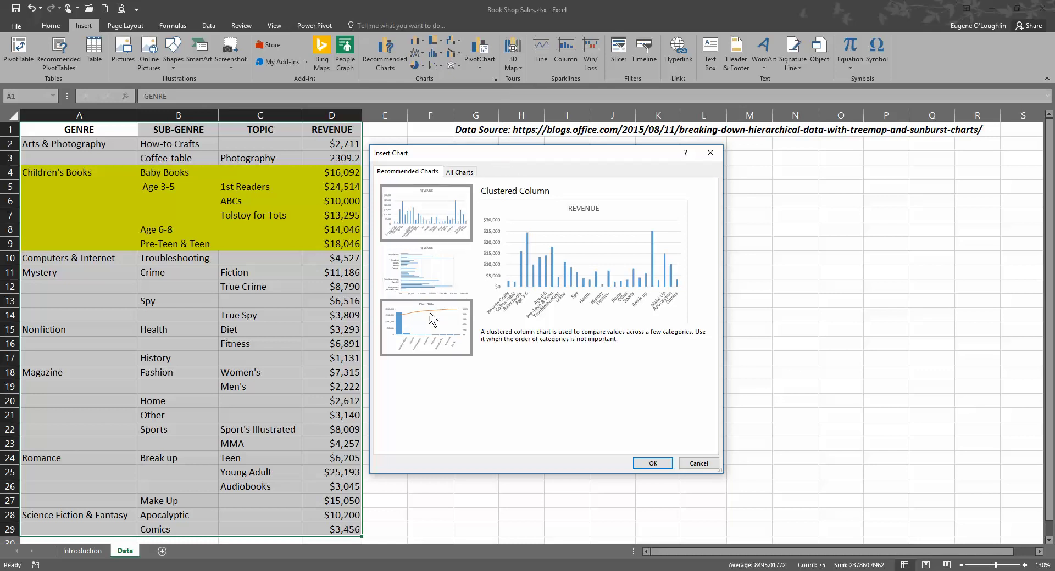
{"action": "left_click", "coordinate": [461, 172]}
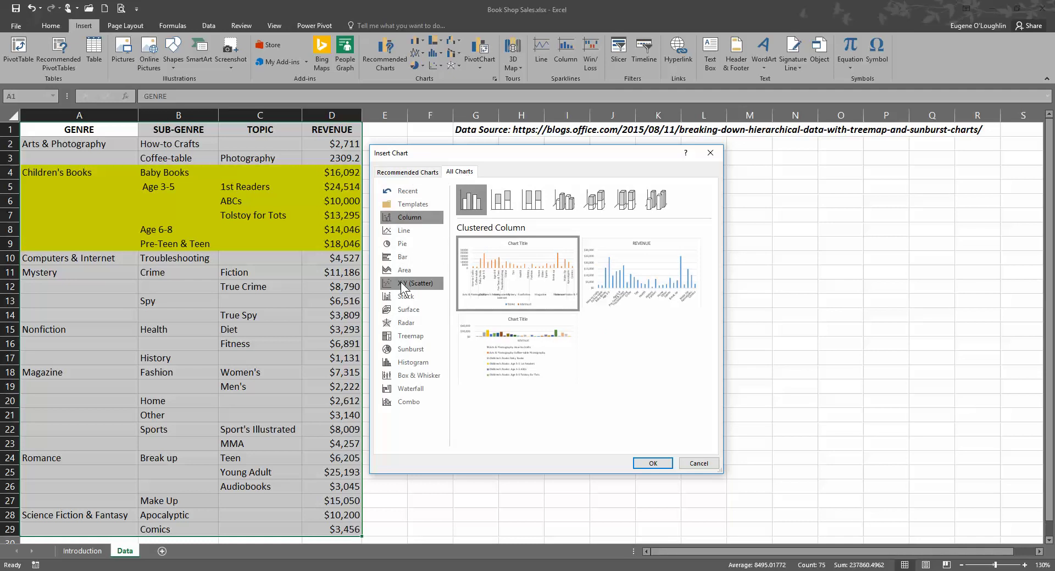
{"action": "left_click", "coordinate": [405, 335]}
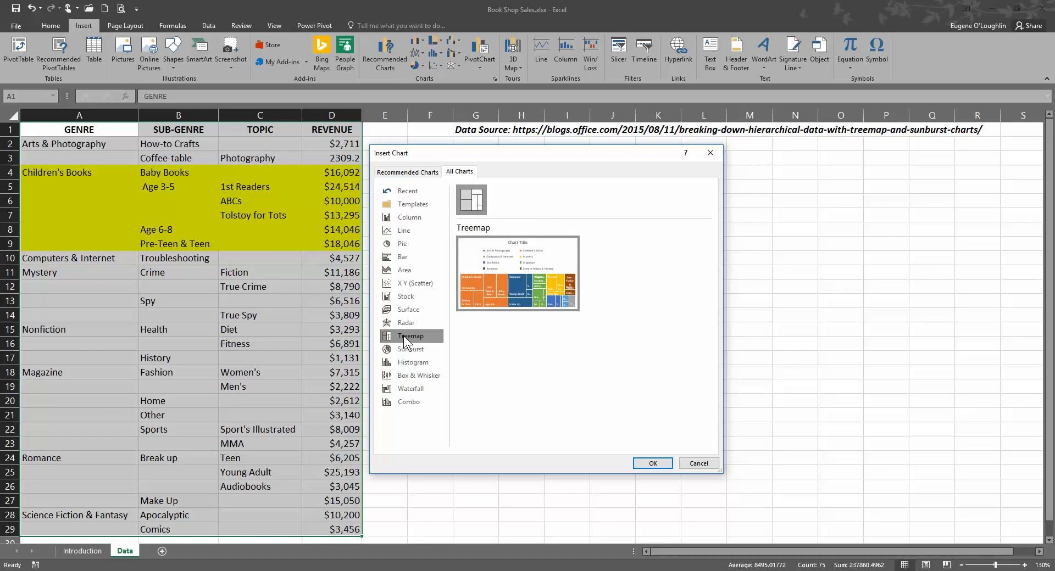
{"action": "left_click", "coordinate": [652, 463]}
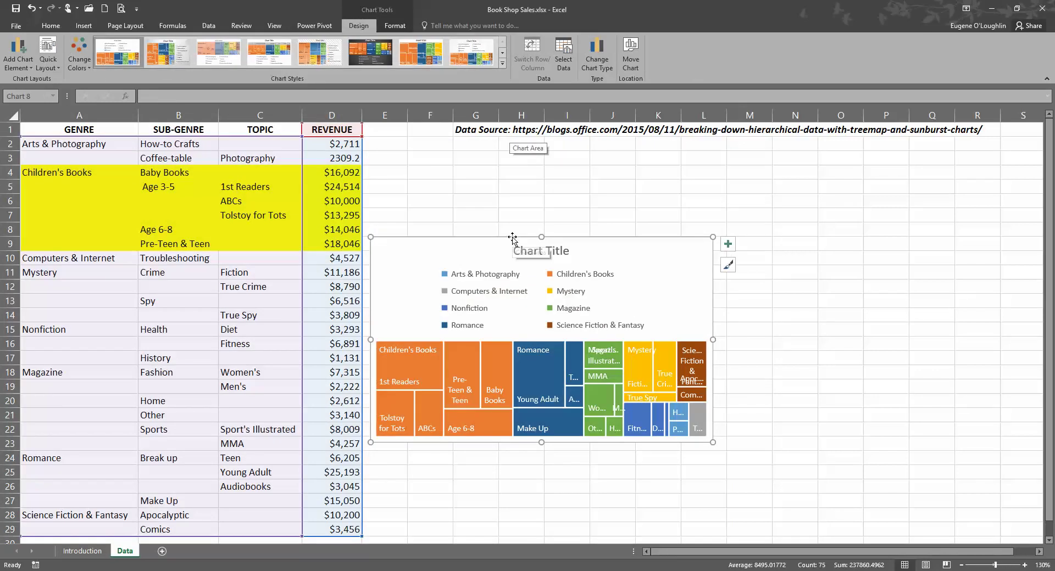
Move the treemap up beside the table and stretch it down and right.
{"action": "left_click_drag", "start_coordinate": [512, 234], "coordinate": [514, 135]}
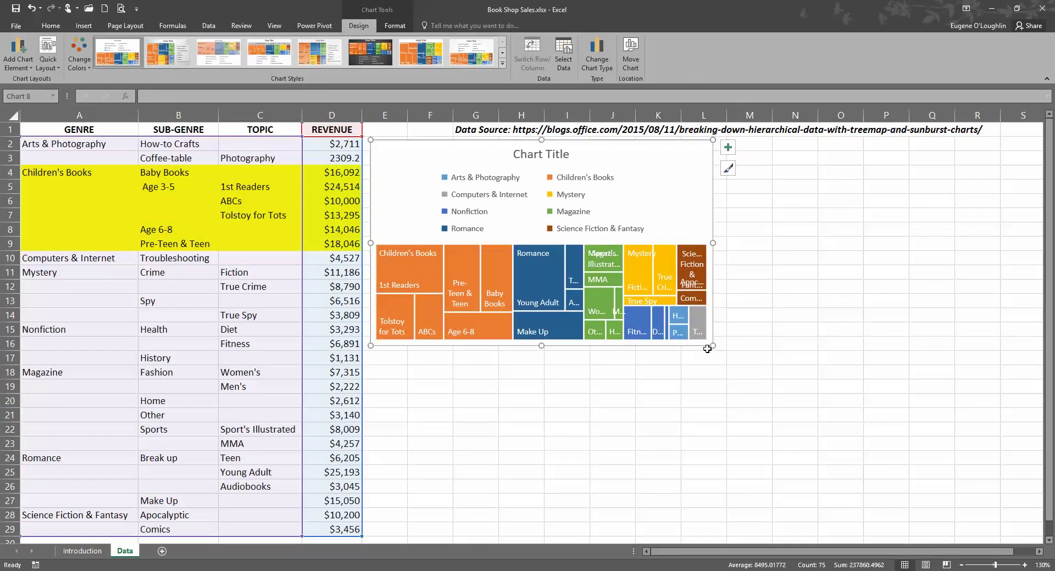
{"action": "left_click_drag", "start_coordinate": [713, 346], "coordinate": [949, 534]}
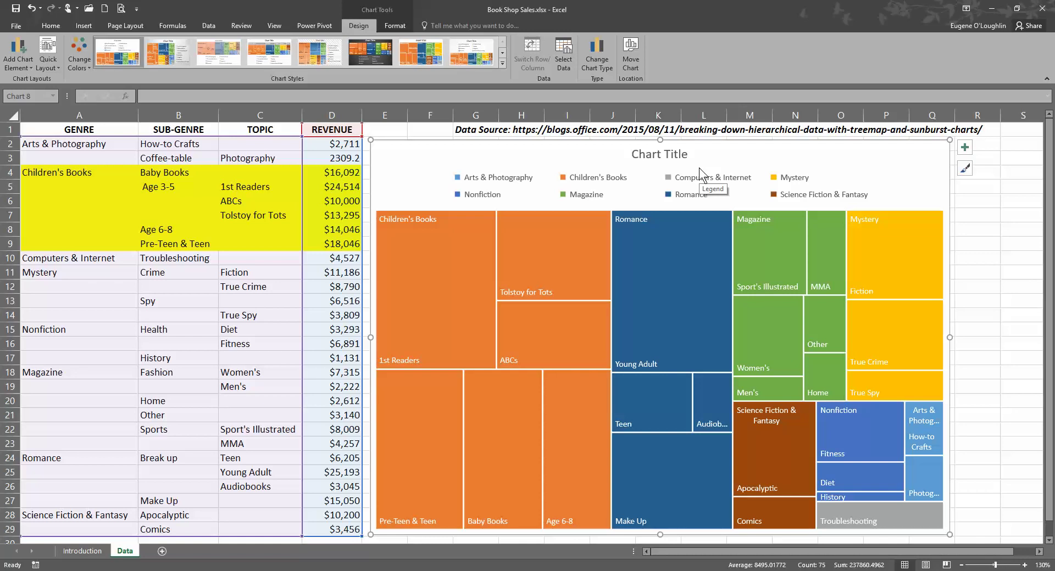
Replace the placeholder chart title with 'Book Sales', formatted 24 pt bold.
{"action": "double_click", "coordinate": [654, 156]}
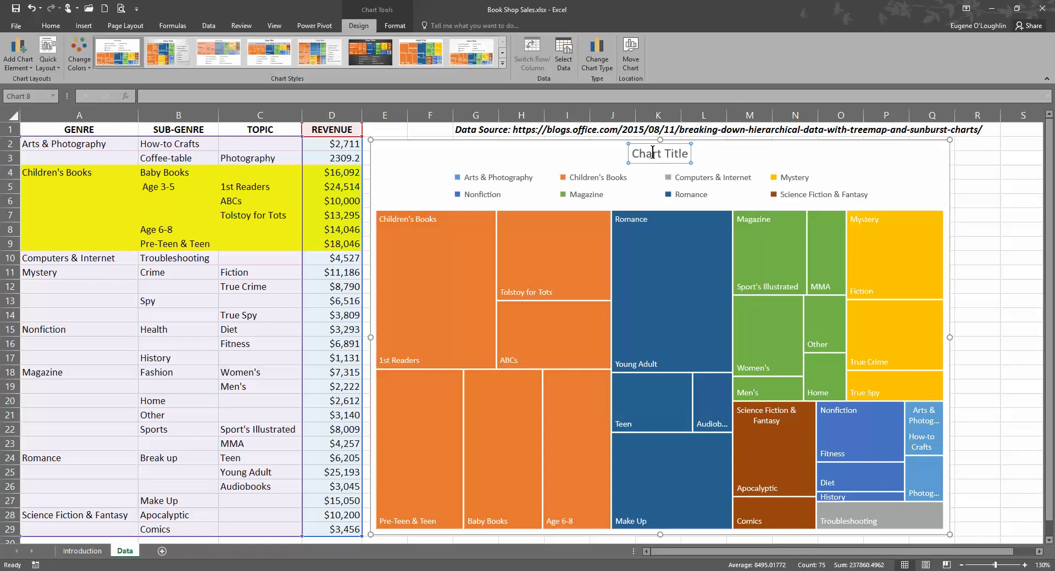
{"action": "left_click_drag", "start_coordinate": [631, 154], "coordinate": [685, 155]}
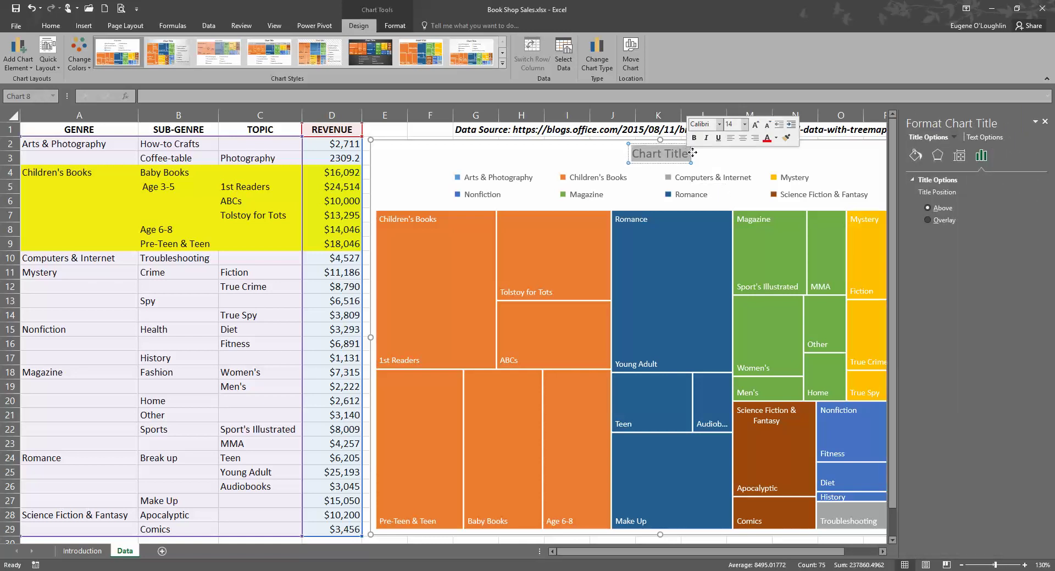
{"action": "type", "text": "B"}
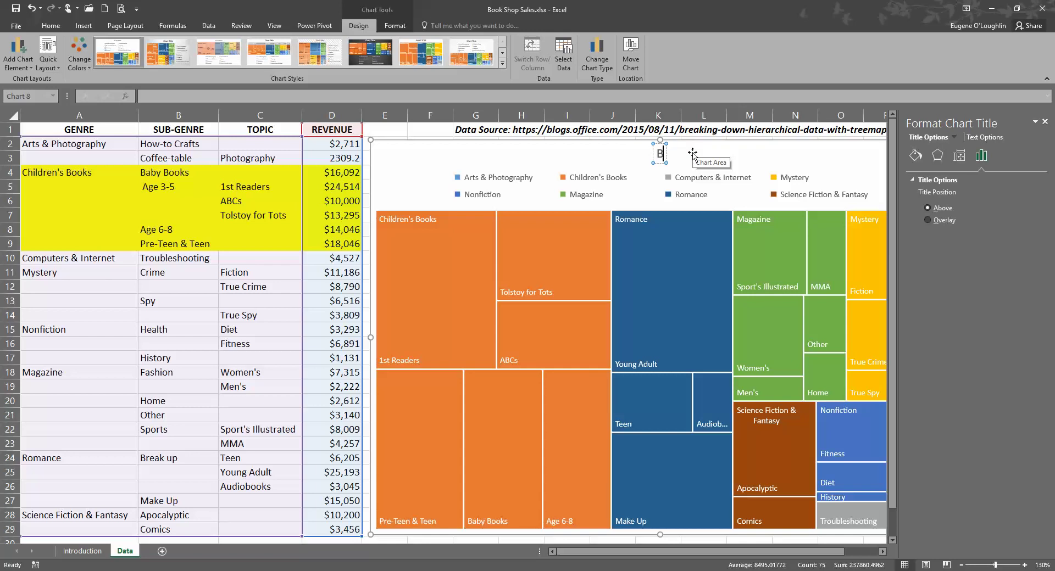
{"action": "type", "text": "ook Sales"}
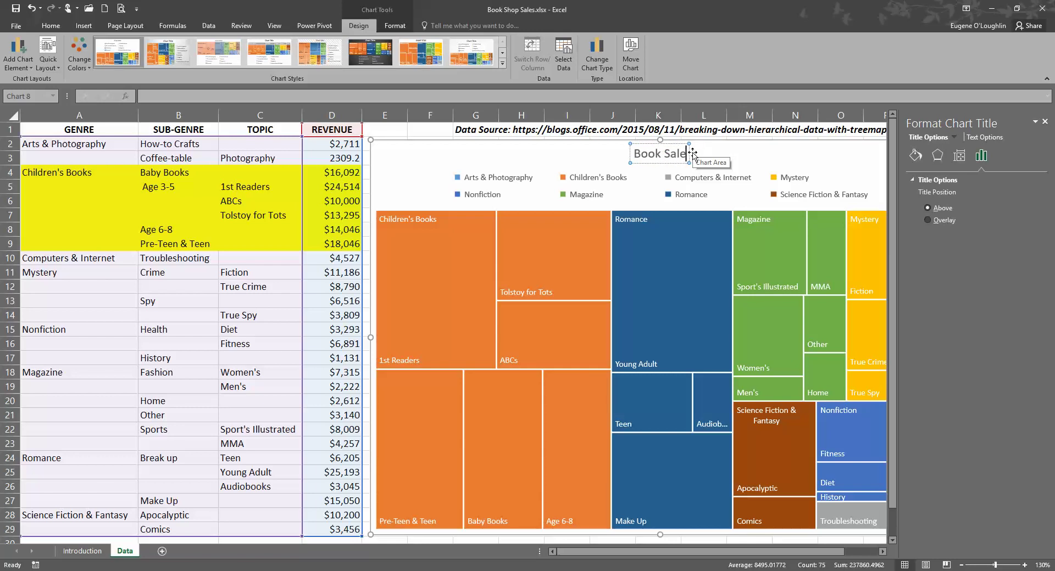
{"action": "key", "text": "ctrl+shift+Left"}
{"action": "key", "text": "ctrl+shift+Left"}
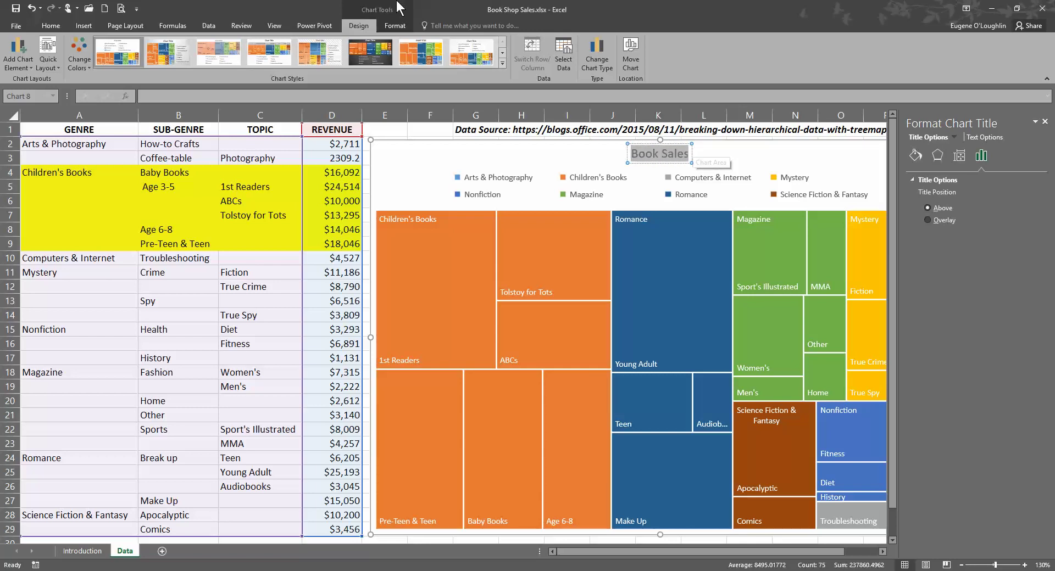
{"action": "left_click", "coordinate": [51, 25]}
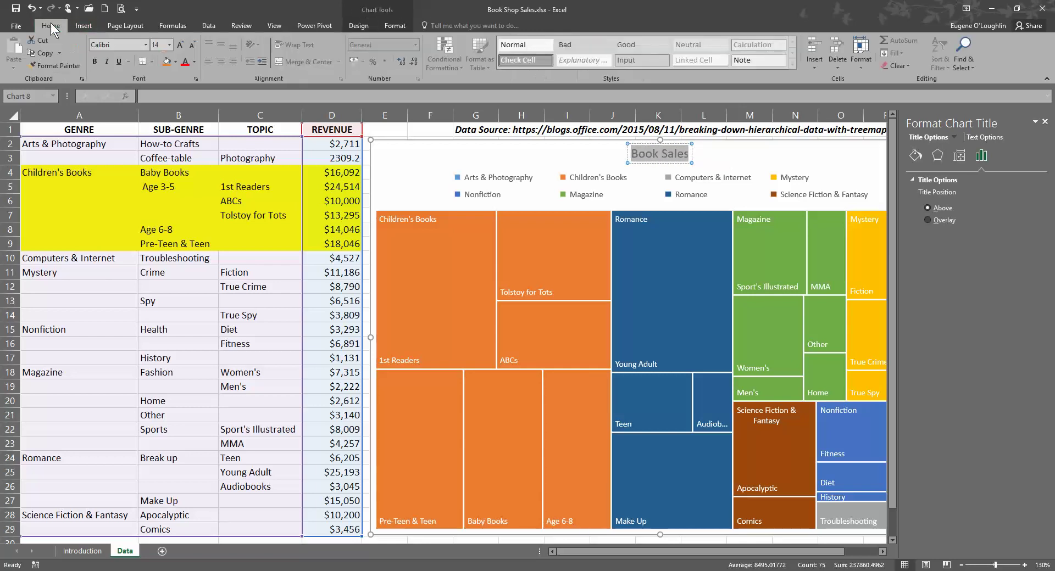
{"action": "left_click", "coordinate": [170, 45]}
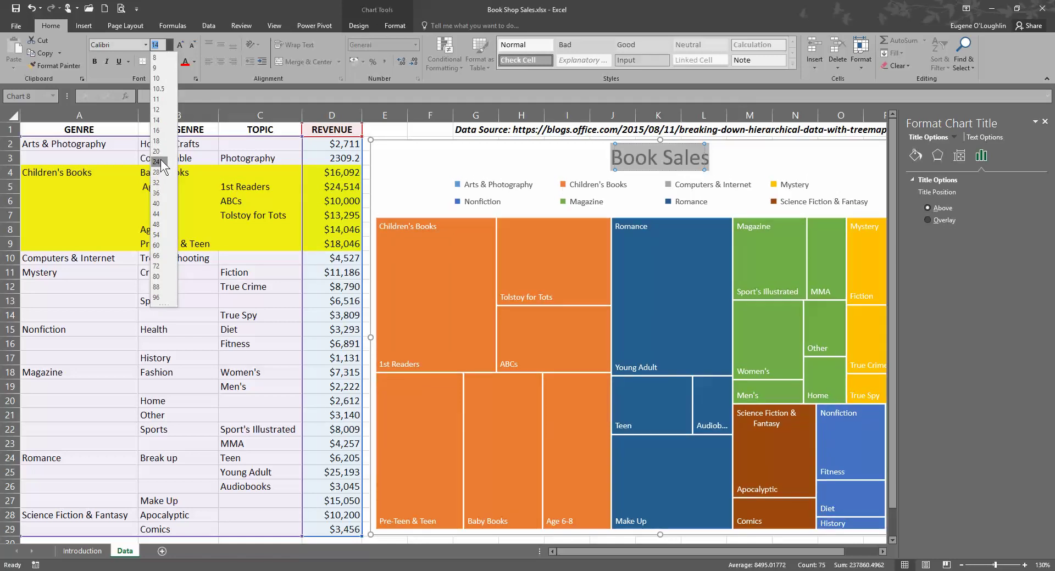
{"action": "left_click", "coordinate": [157, 161]}
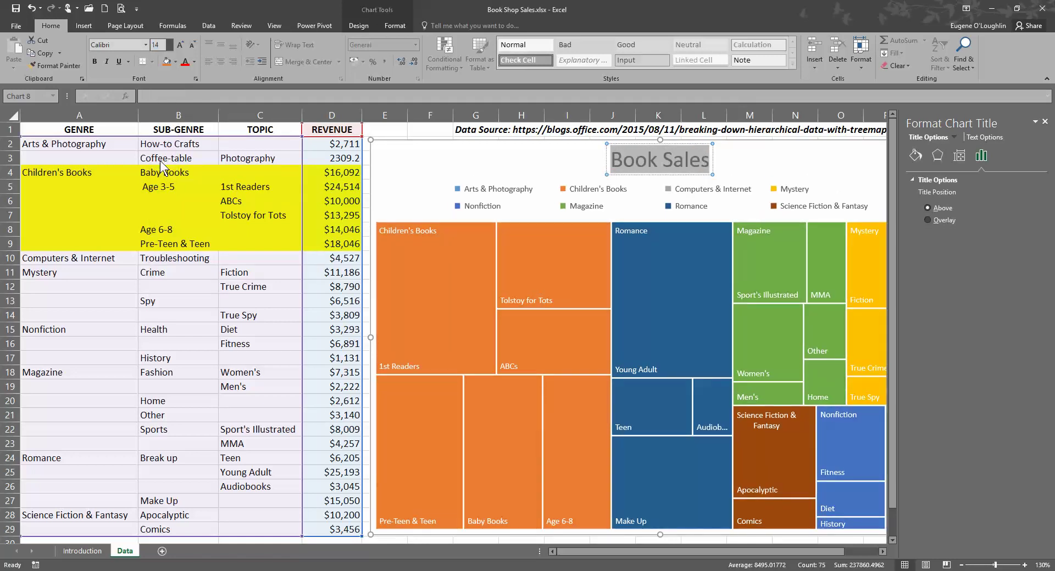
{"action": "left_click", "coordinate": [94, 61]}
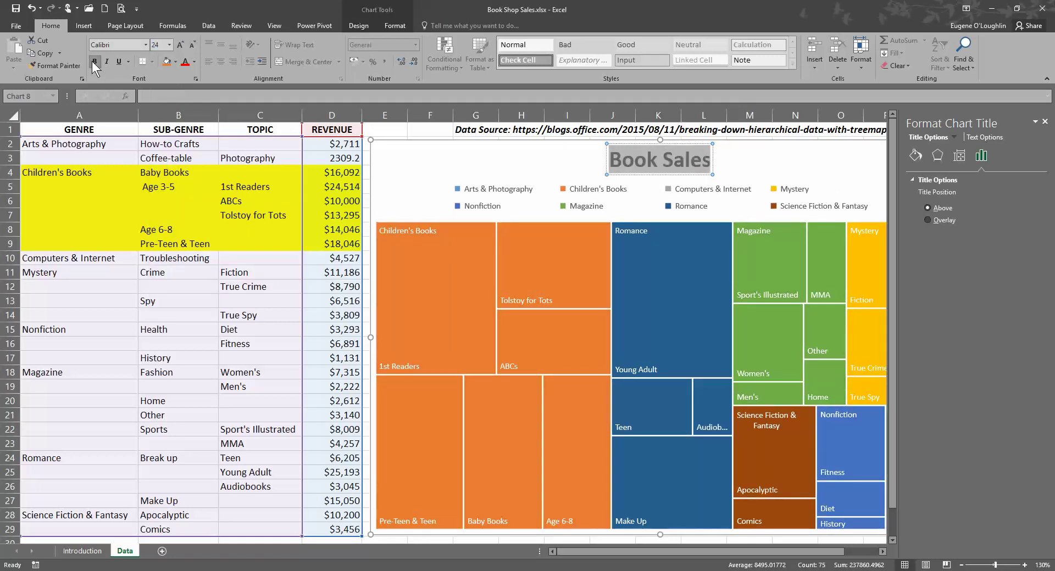
{"action": "left_click", "coordinate": [1045, 121]}
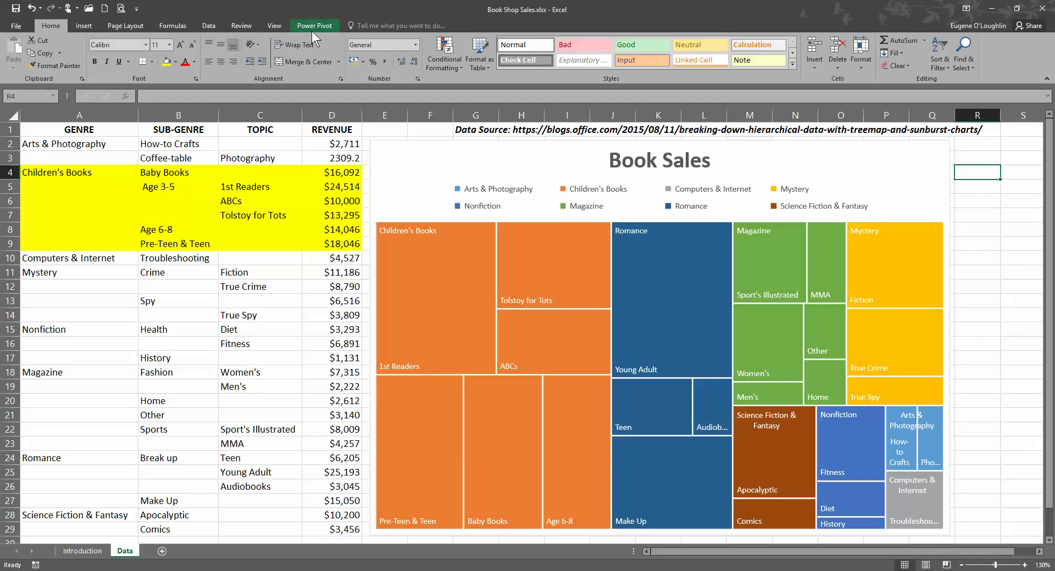
{"action": "left_click", "coordinate": [463, 145]}
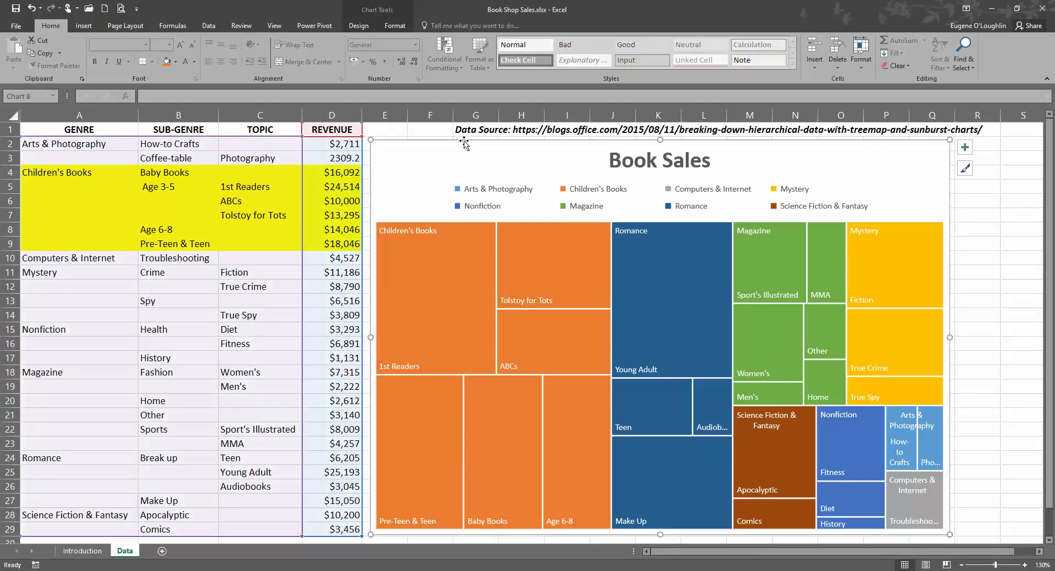
{"action": "left_click", "coordinate": [360, 25]}
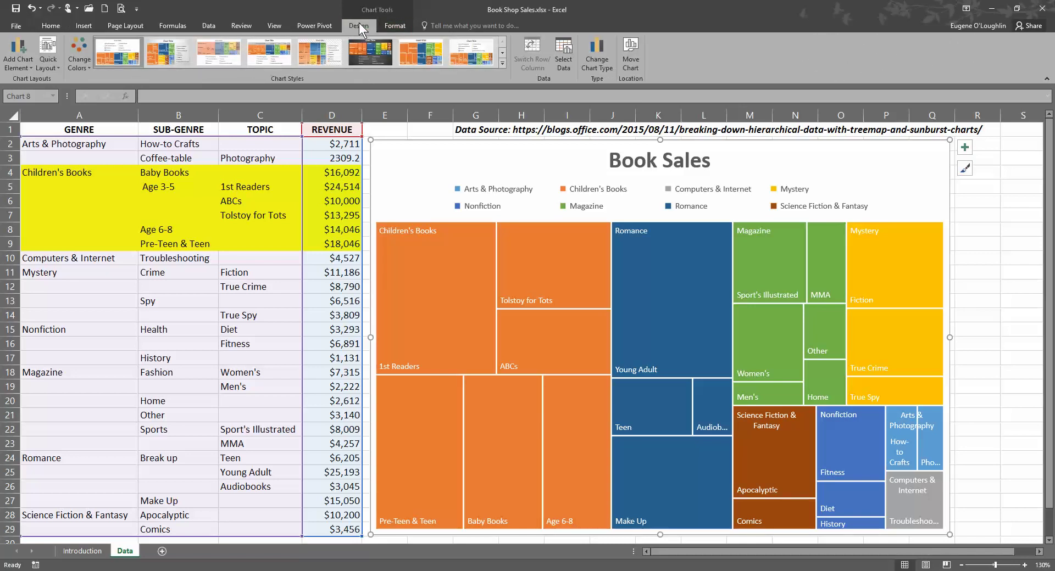
{"action": "left_click", "coordinate": [88, 67]}
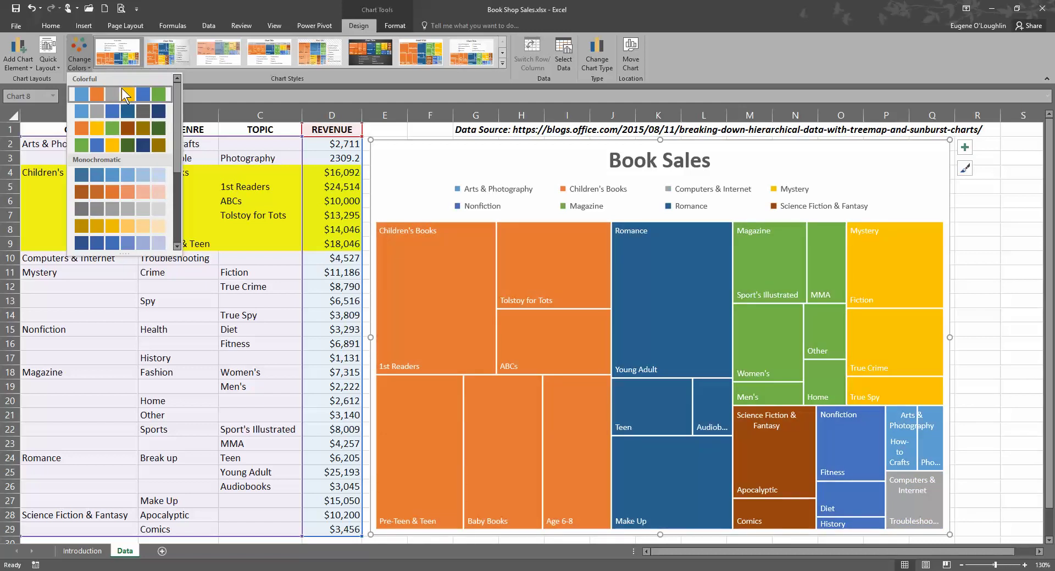
{"action": "left_click", "coordinate": [121, 89]}
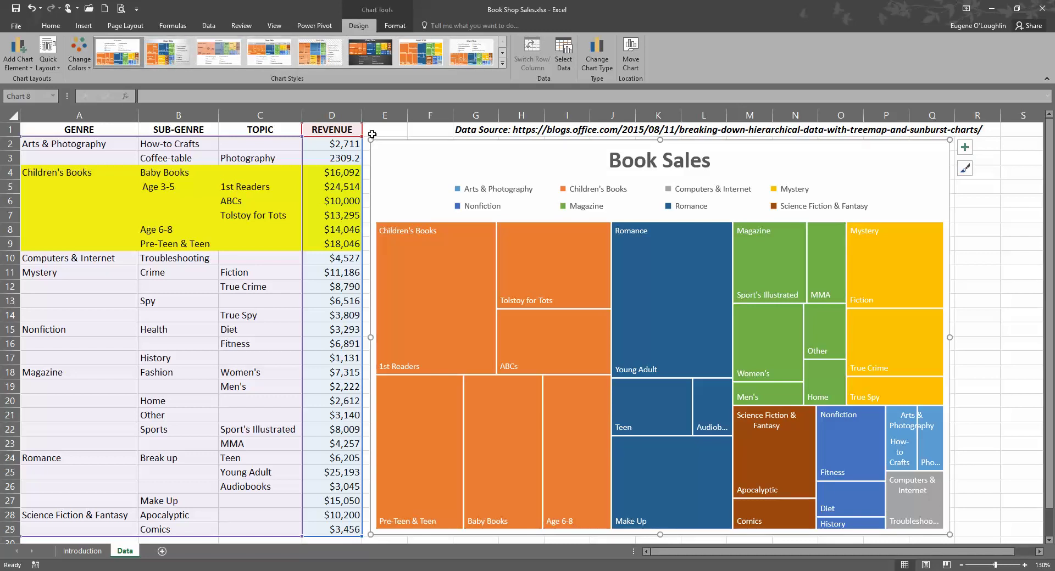
Try several Chart Styles and settle on the dark charcoal style.
{"action": "left_click", "coordinate": [162, 54]}
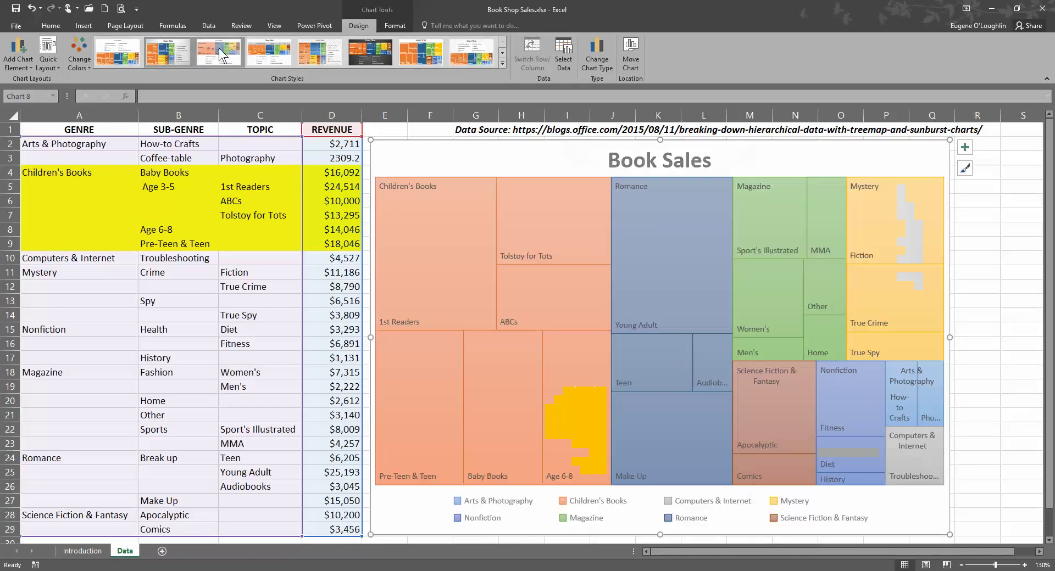
{"action": "left_click", "coordinate": [220, 52]}
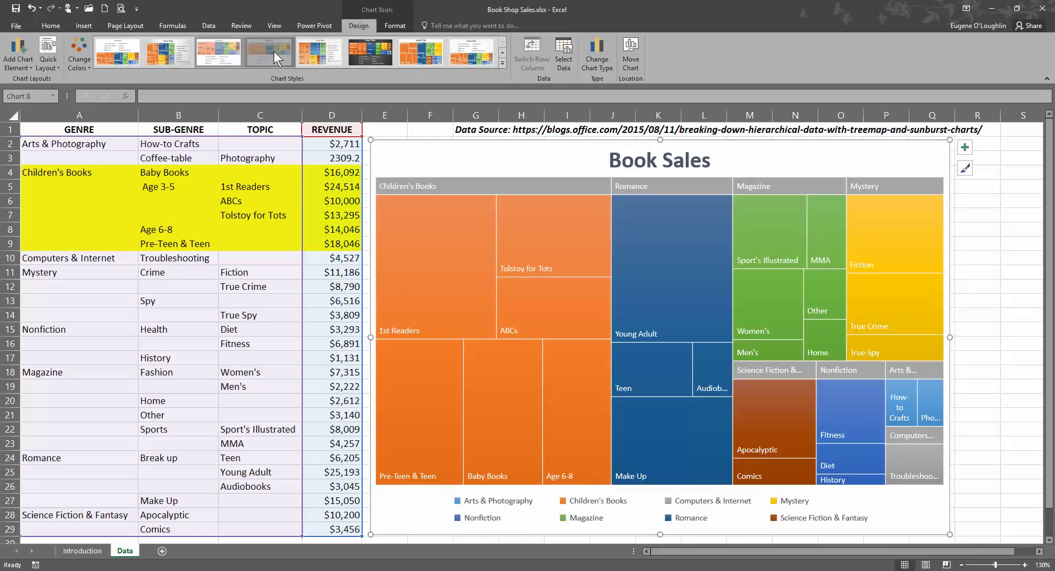
{"action": "left_click", "coordinate": [273, 51]}
{"action": "left_click", "coordinate": [314, 53]}
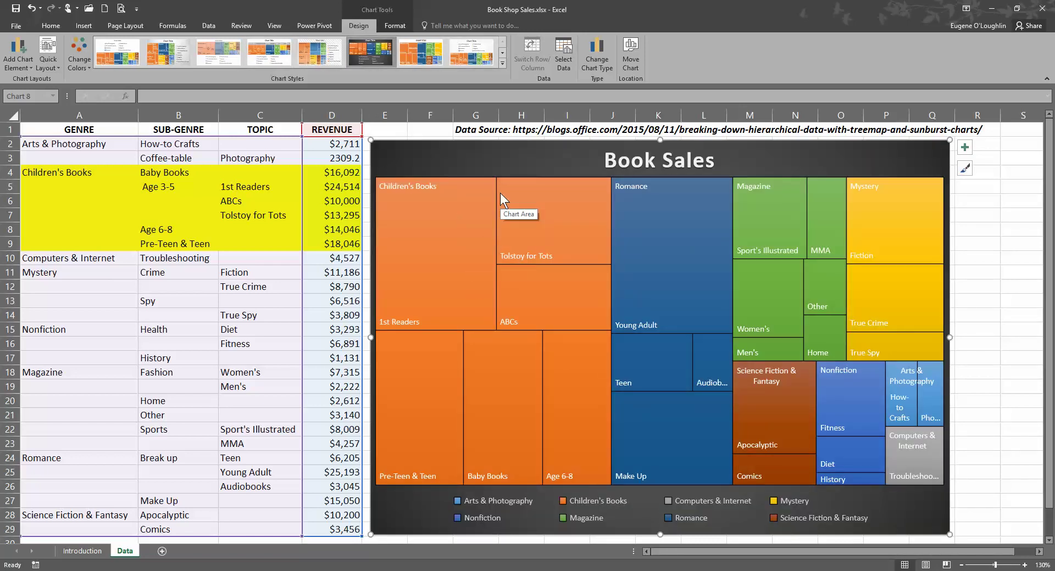
{"action": "mouse_move", "coordinate": [500, 193]}
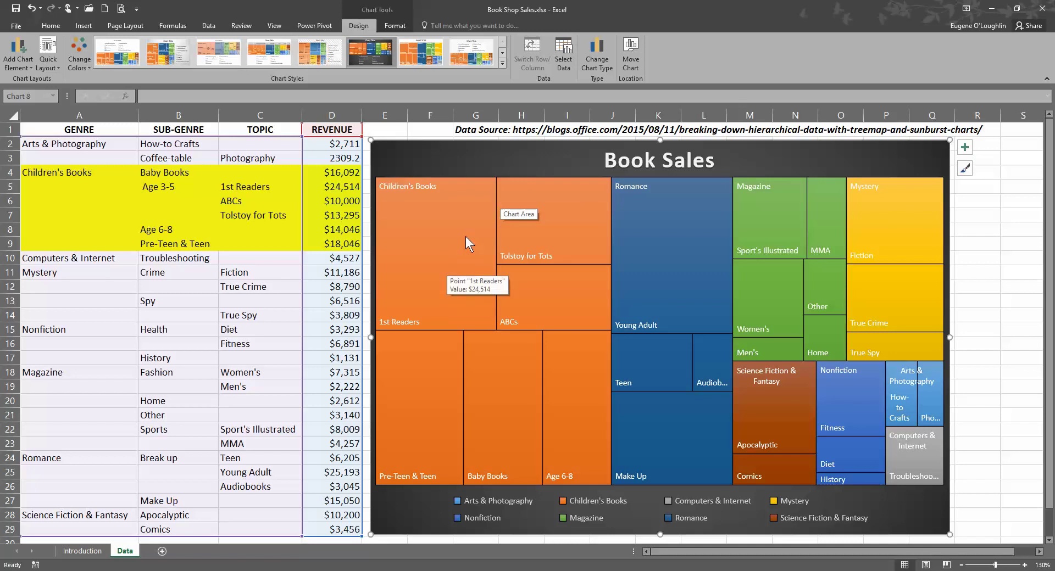
Set the treemap series' parent label option to Banner in Format Data Series.
{"action": "right_click", "coordinate": [434, 235]}
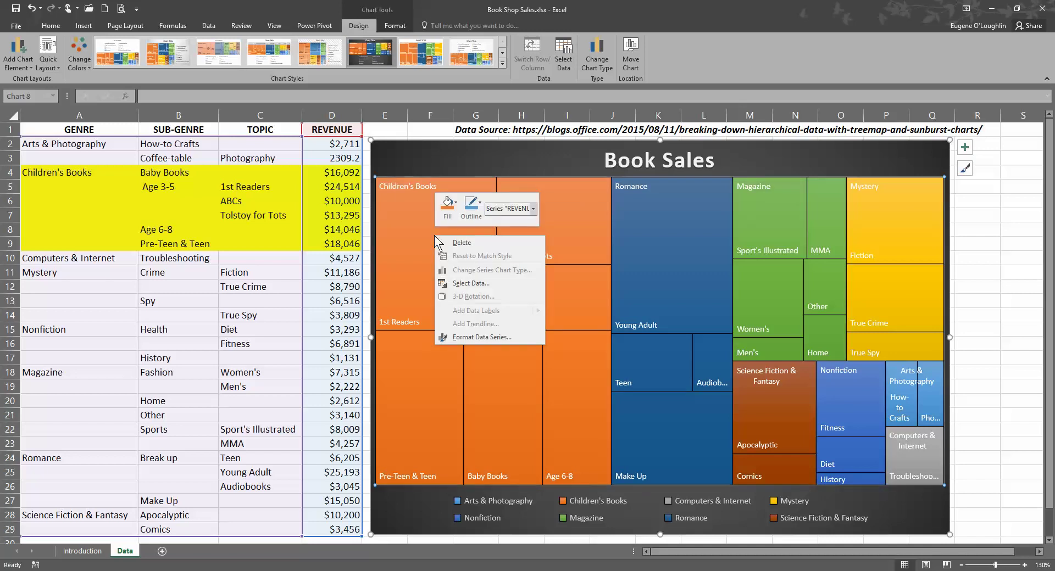
{"action": "left_click", "coordinate": [509, 338]}
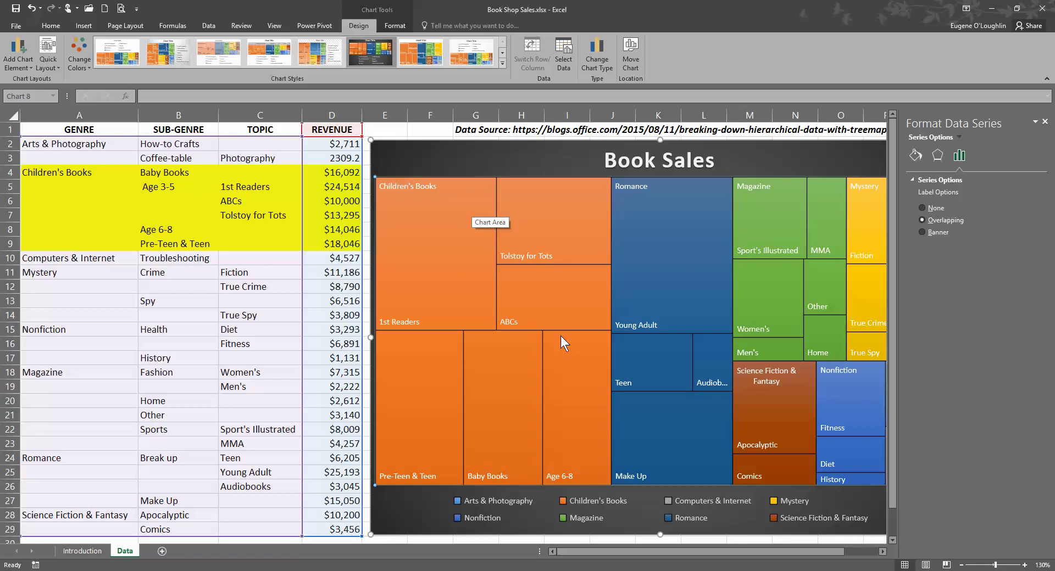
{"action": "left_click", "coordinate": [923, 208]}
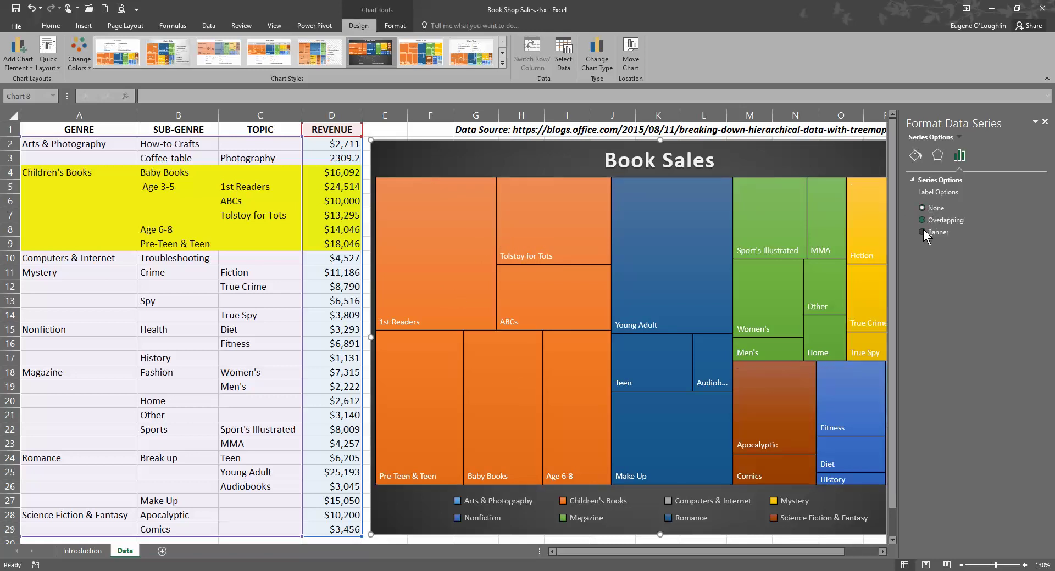
{"action": "left_click", "coordinate": [923, 232]}
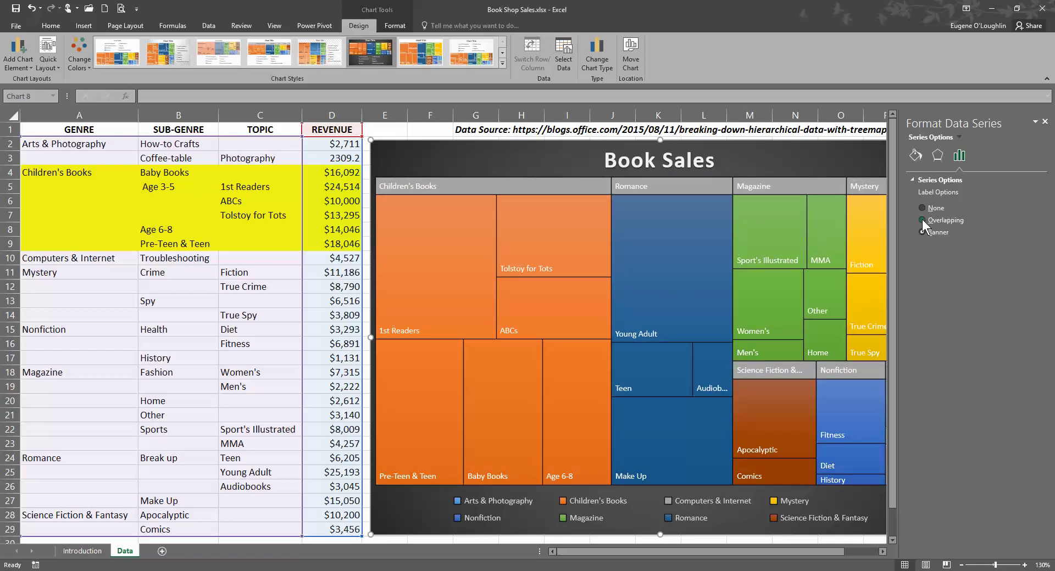
{"action": "left_click", "coordinate": [922, 219]}
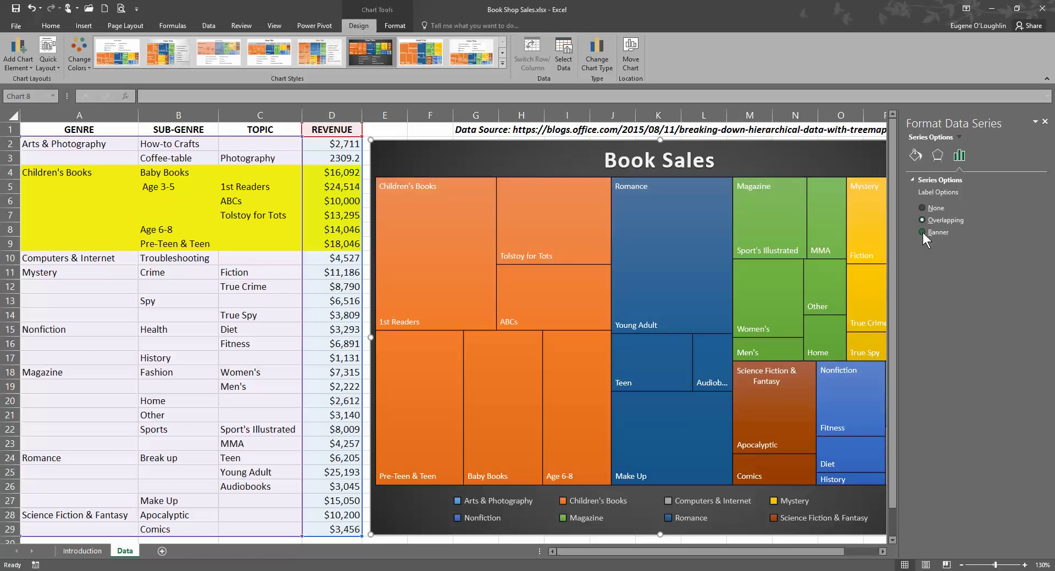
{"action": "left_click", "coordinate": [921, 232]}
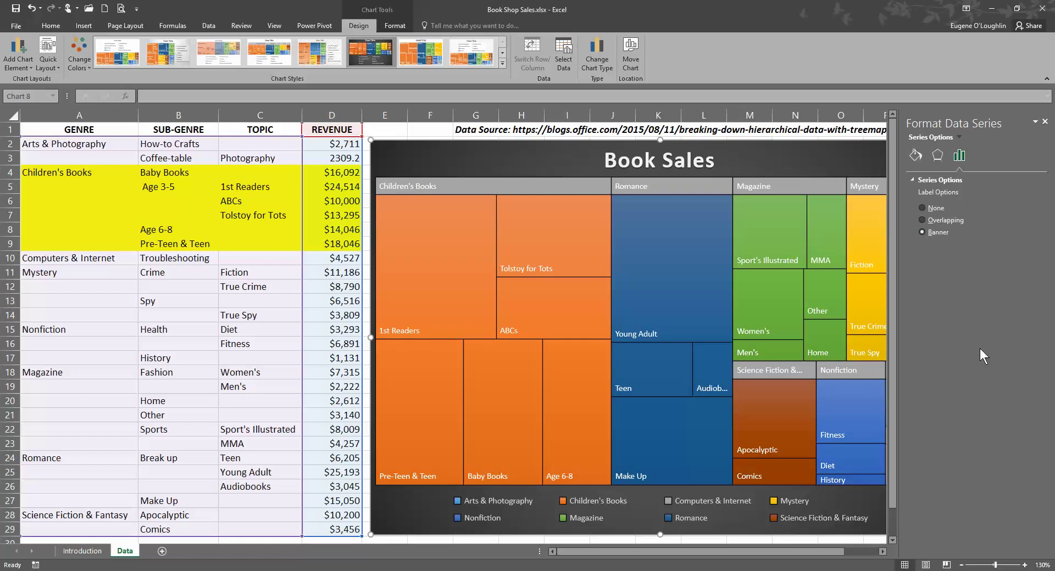
{"action": "left_click", "coordinate": [1045, 122]}
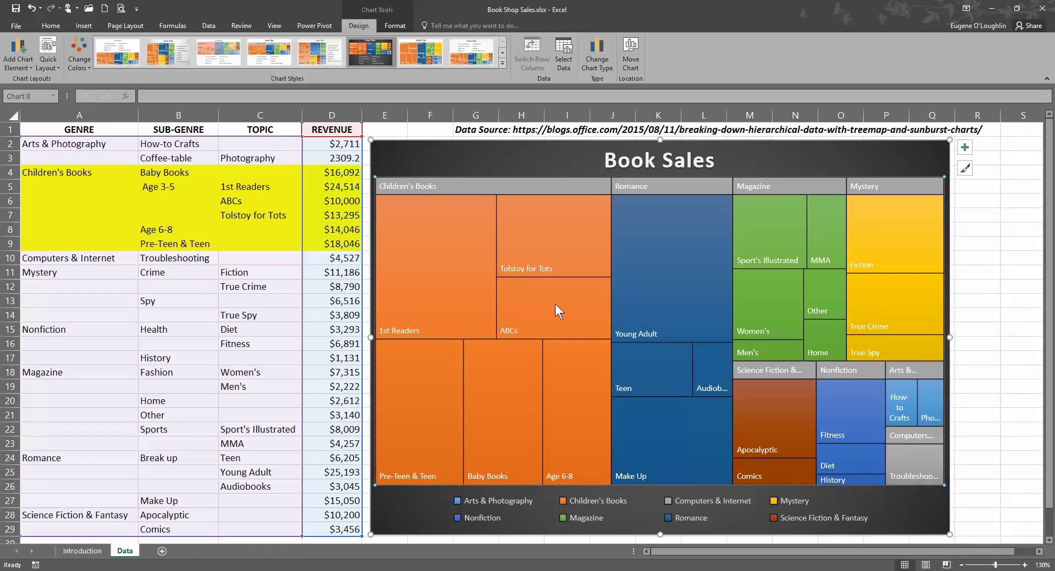
{"action": "left_click", "coordinate": [441, 232]}
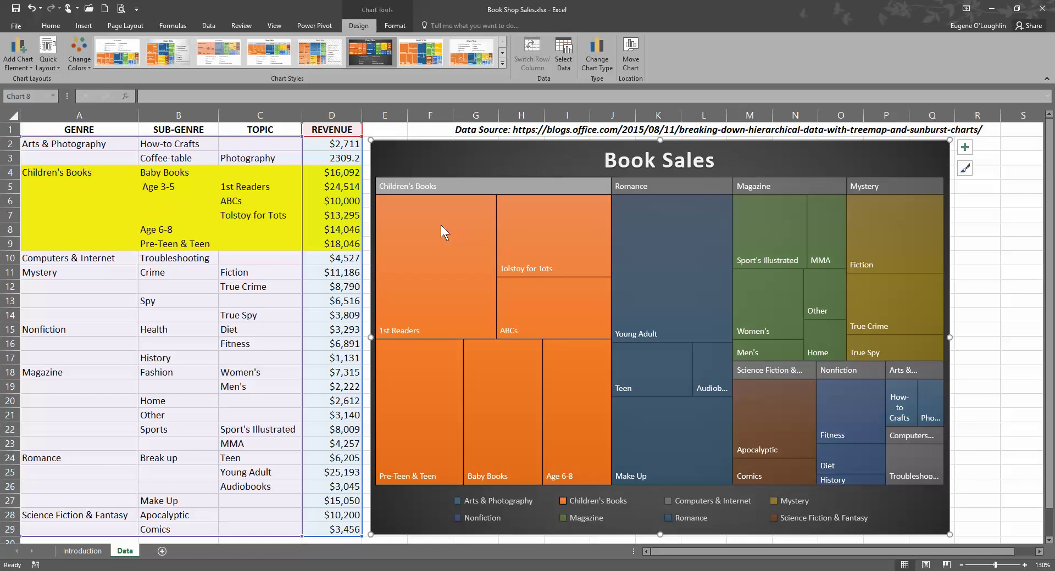
{"action": "left_click", "coordinate": [441, 227]}
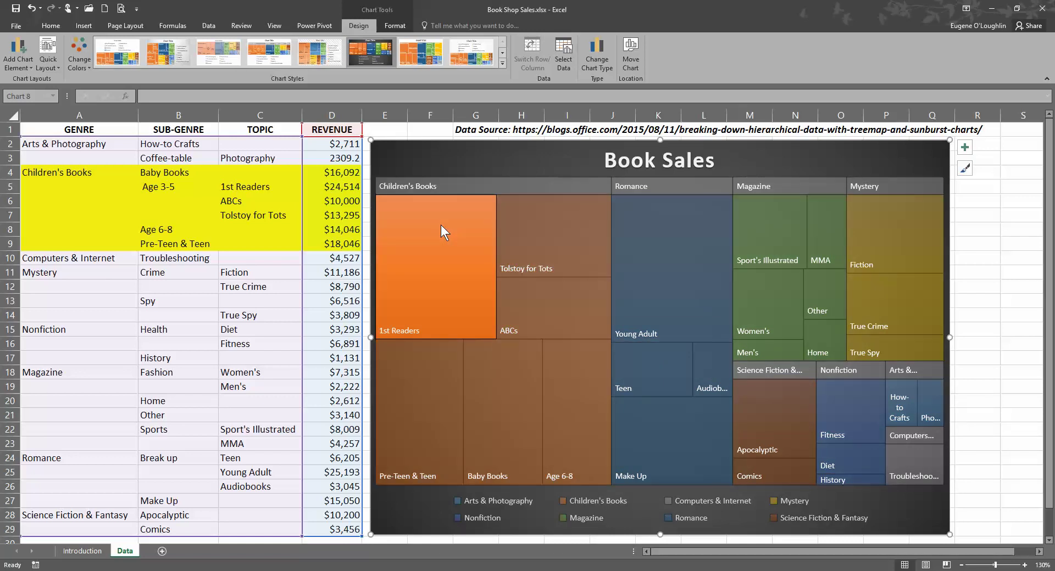
{"action": "left_click", "coordinate": [440, 225]}
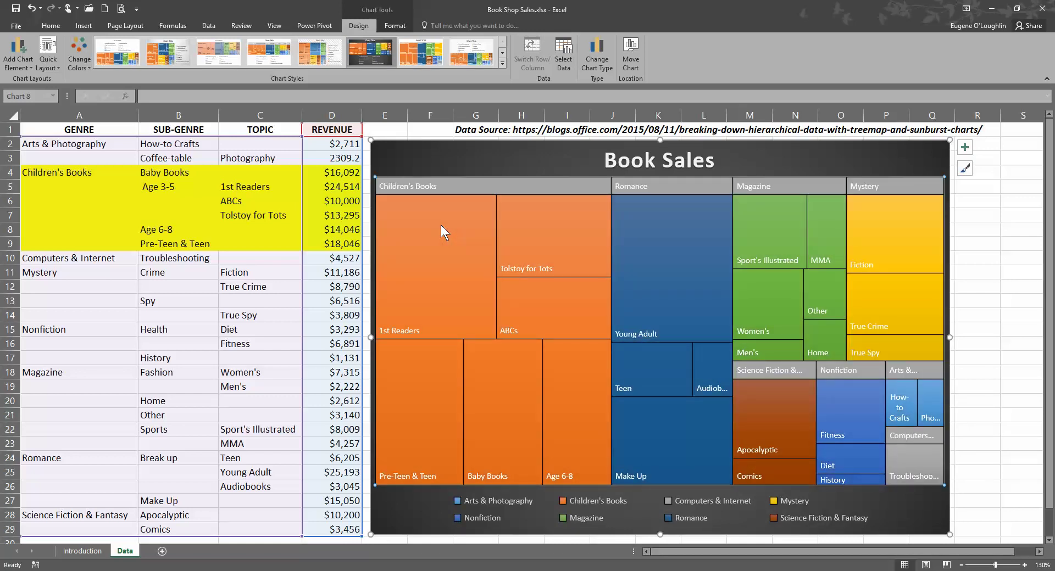
{"action": "left_click", "coordinate": [569, 317]}
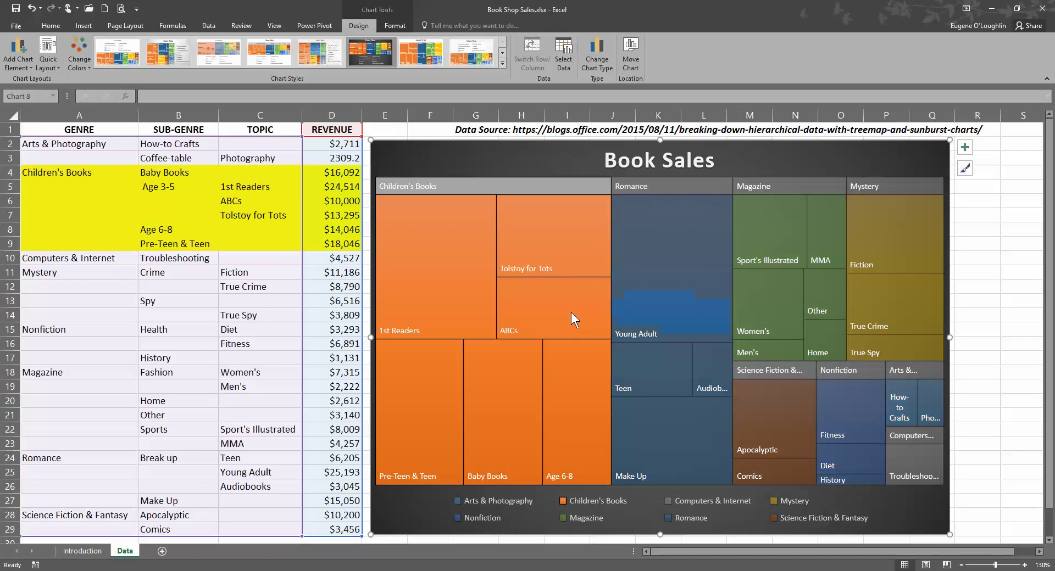
{"action": "left_click", "coordinate": [543, 313]}
{"action": "left_click", "coordinate": [543, 314]}
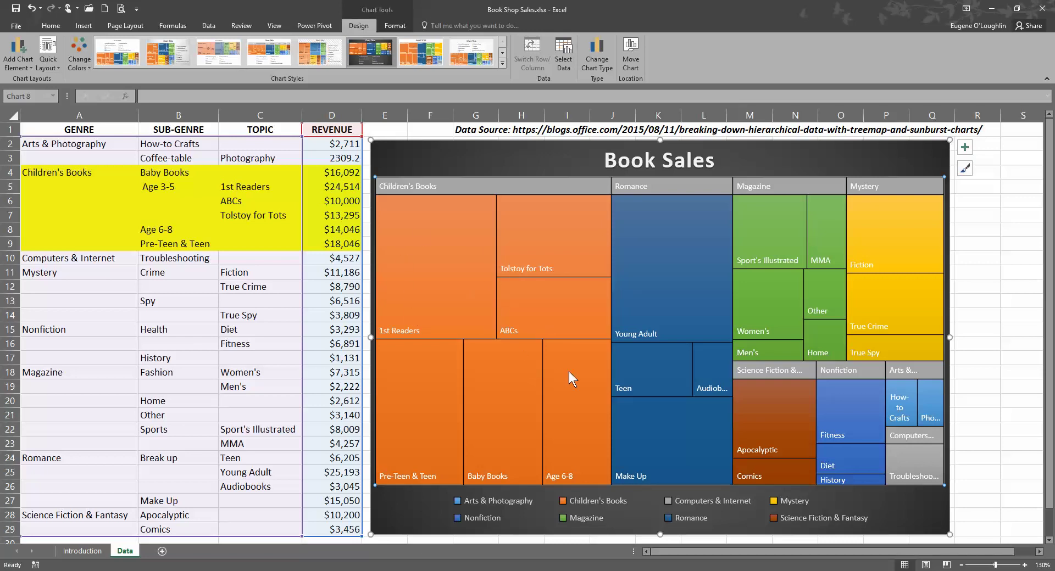
Change the ABCs revenue in D6 to 15000 and check its enlarged treemap tile.
{"action": "mouse_move", "coordinate": [546, 301]}
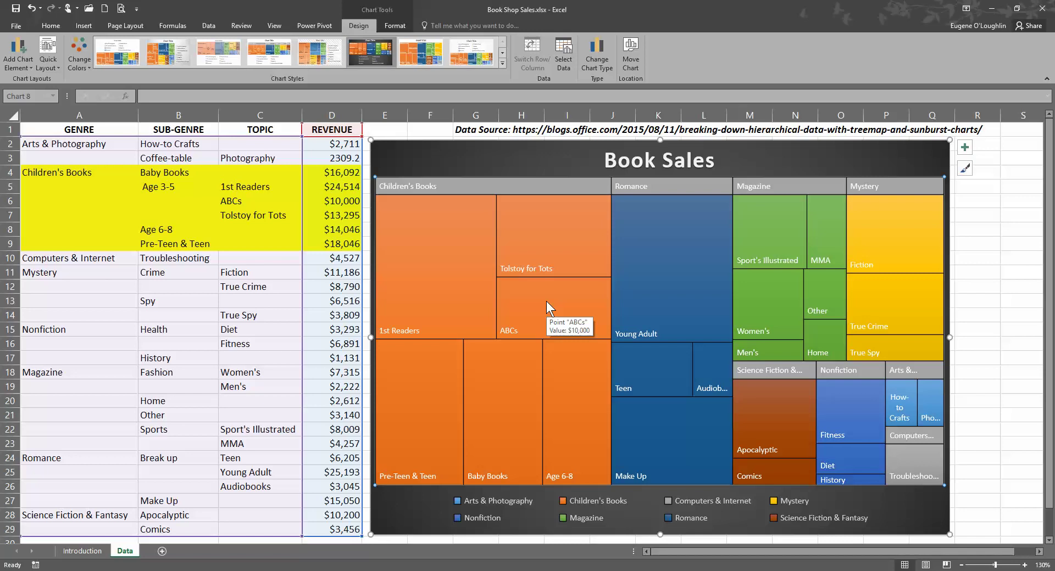
{"action": "left_click", "coordinate": [344, 201]}
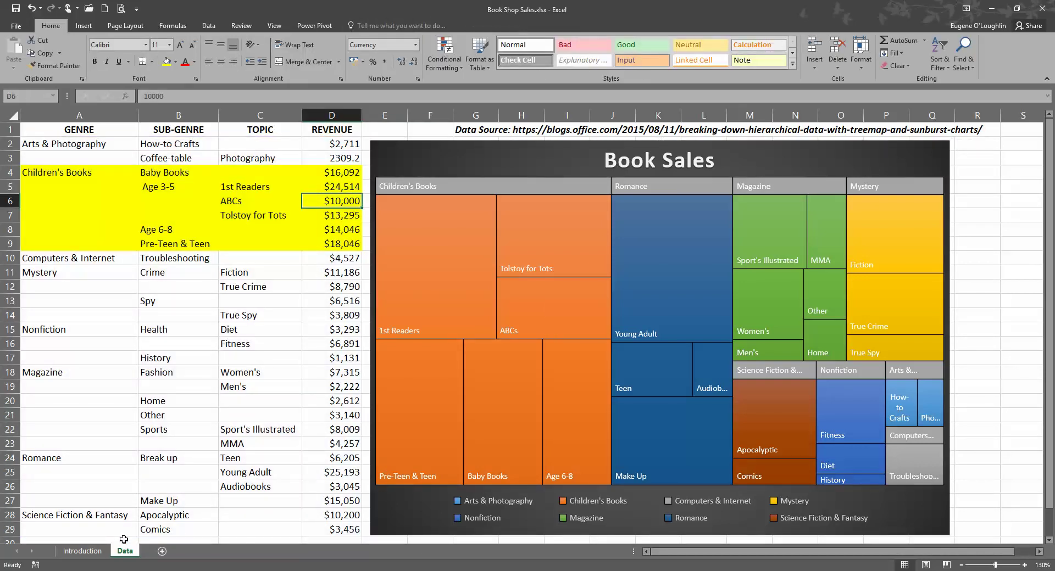
{"action": "type", "text": "15000"}
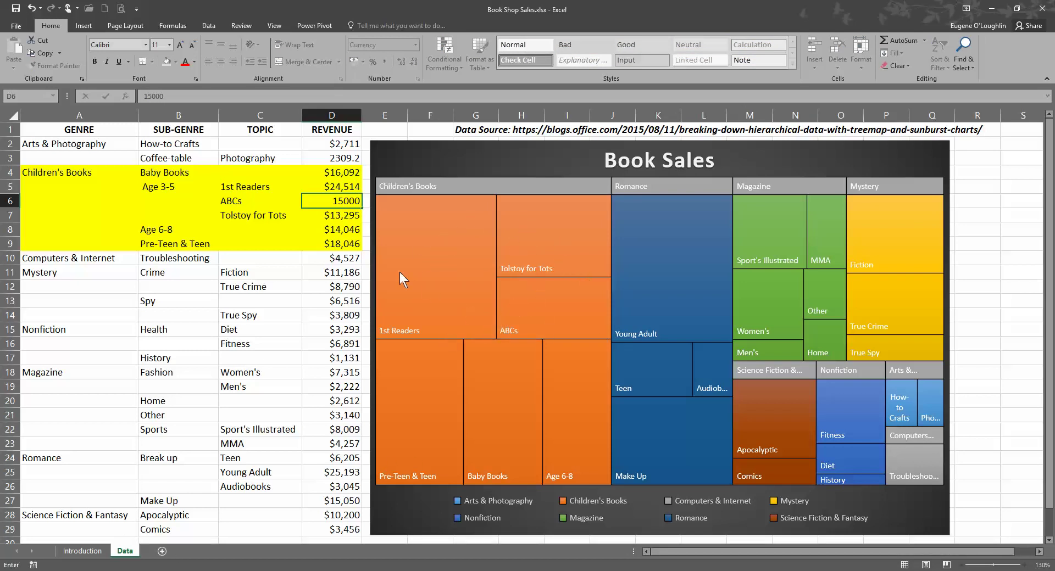
{"action": "key", "text": "Return"}
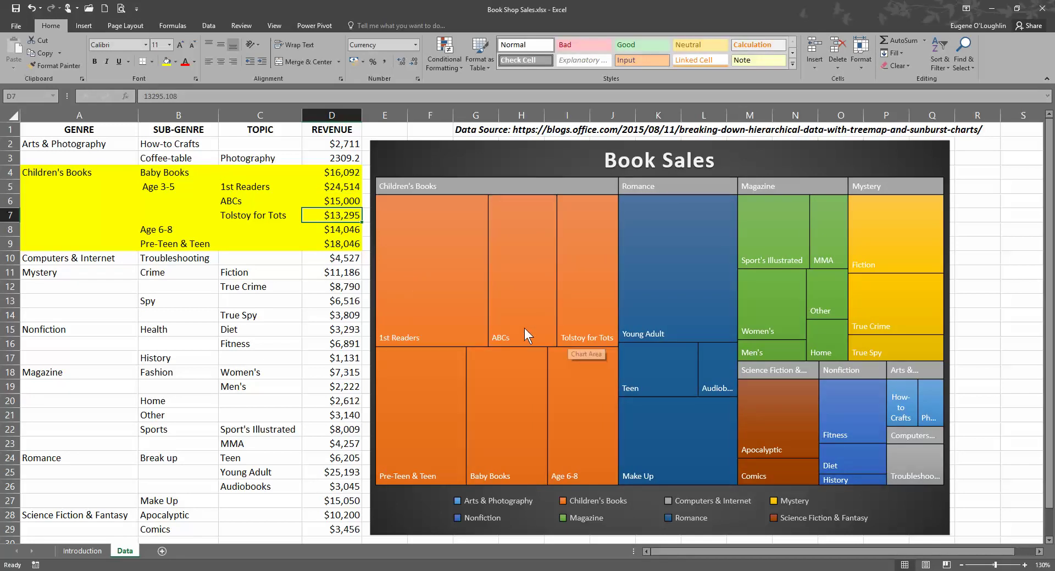
{"action": "mouse_move", "coordinate": [525, 328]}
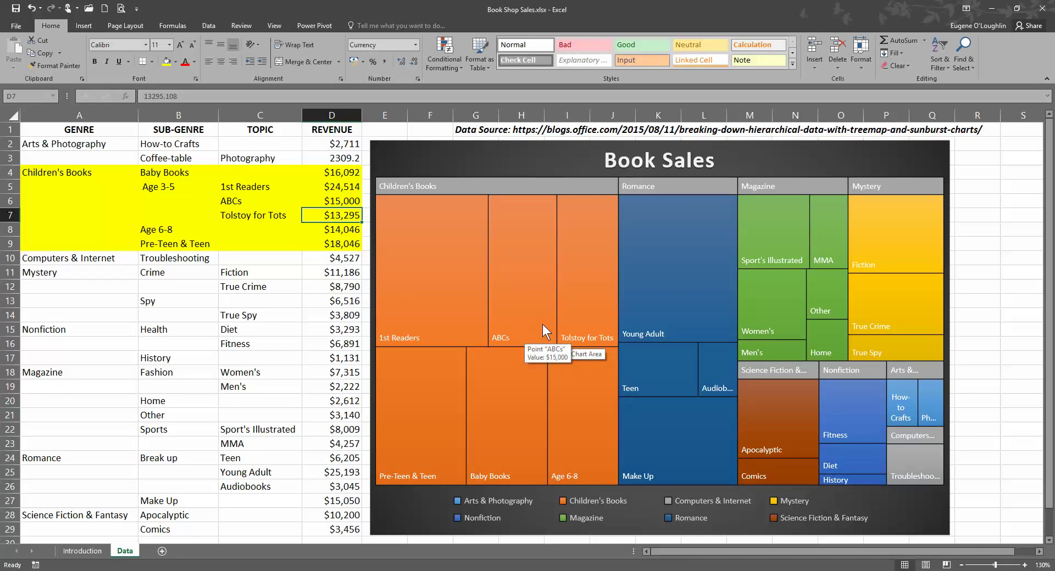
{"action": "mouse_move", "coordinate": [597, 313]}
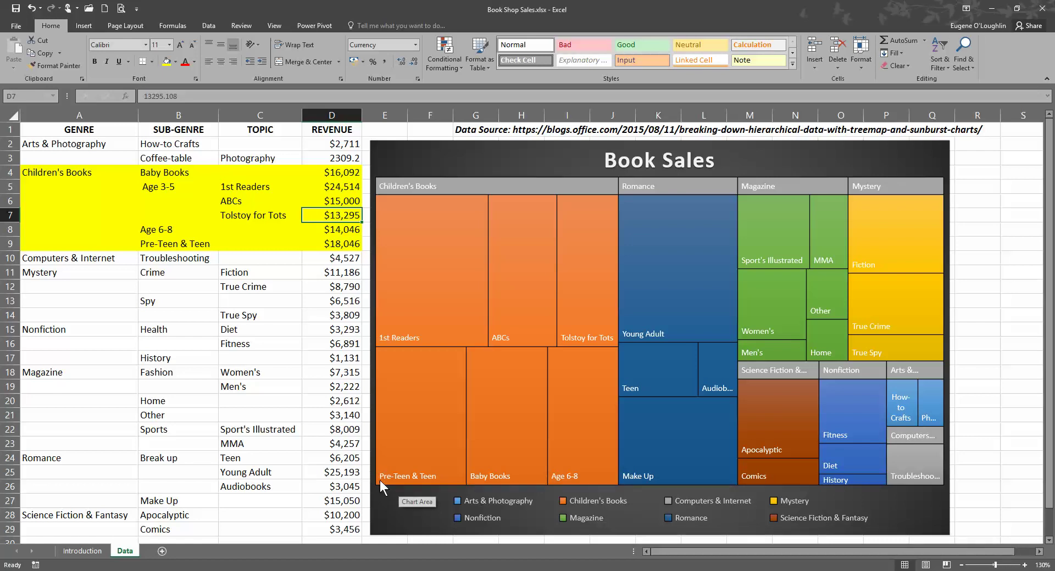
Move the treemap legend to Top using Add Chart Element > Legend.
{"action": "left_click", "coordinate": [436, 151]}
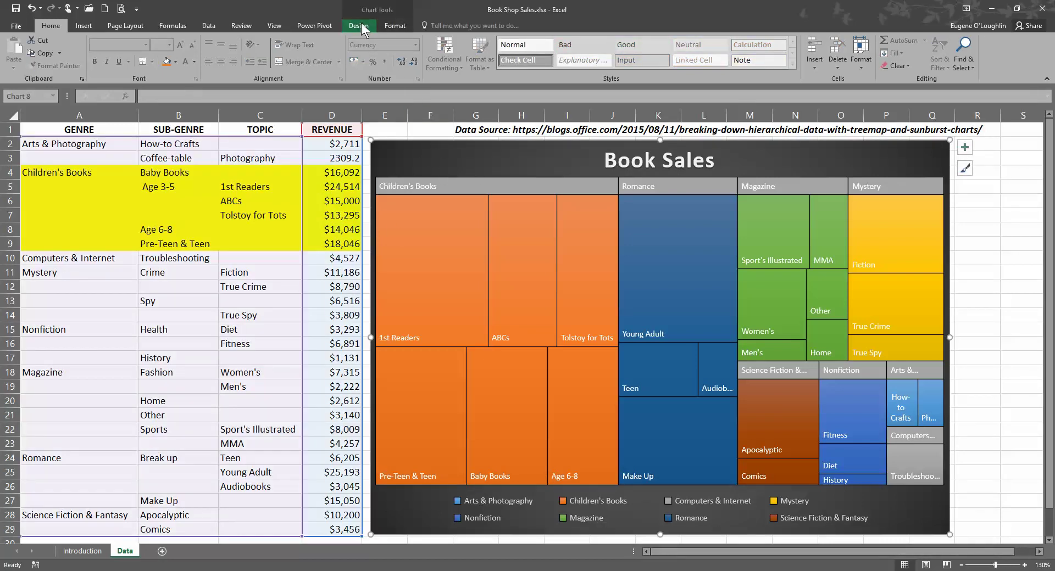
{"action": "left_click", "coordinate": [360, 25]}
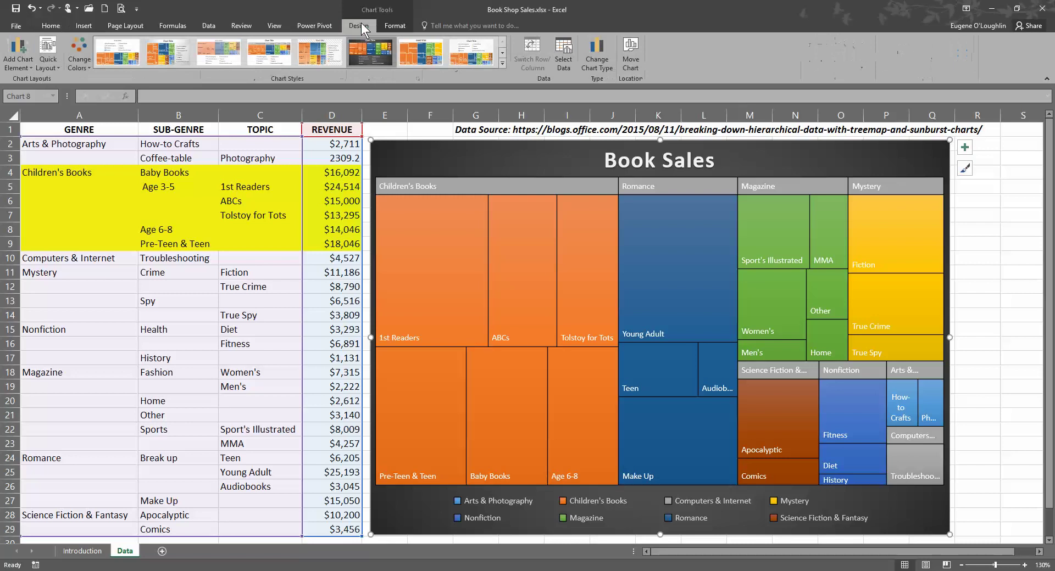
{"action": "left_click", "coordinate": [27, 62]}
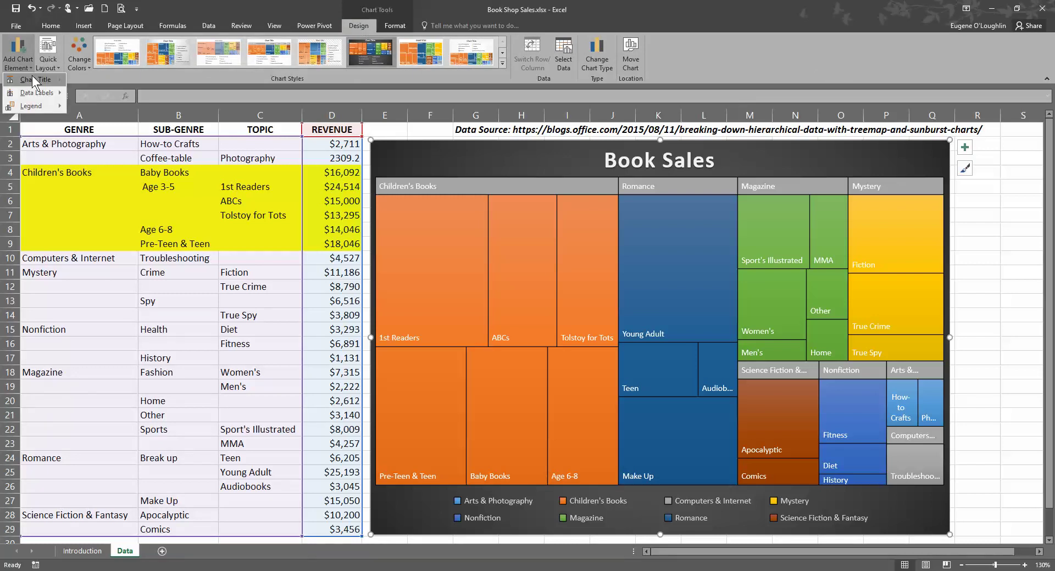
{"action": "mouse_move", "coordinate": [42, 105]}
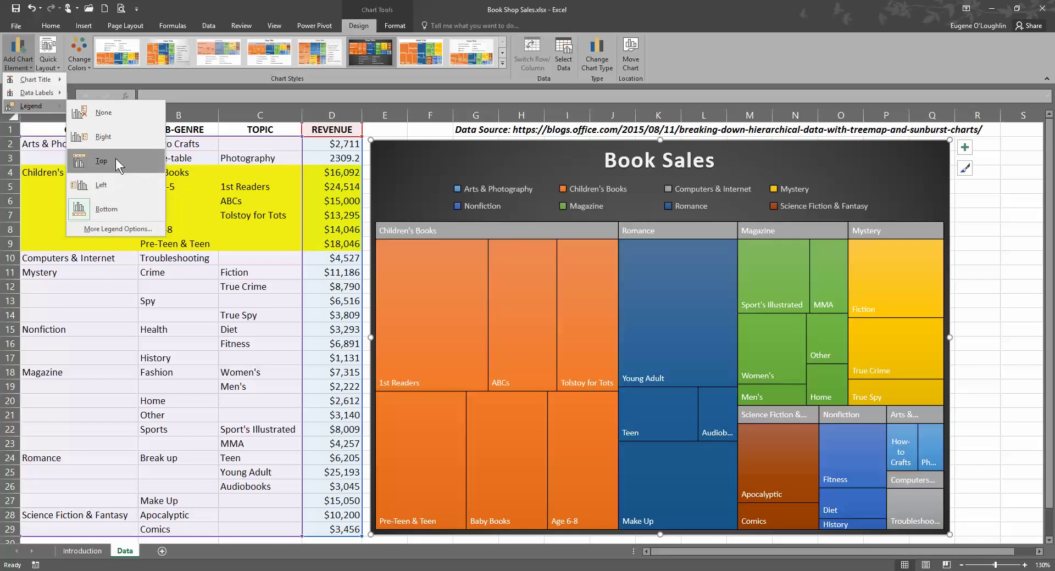
{"action": "left_click", "coordinate": [101, 165]}
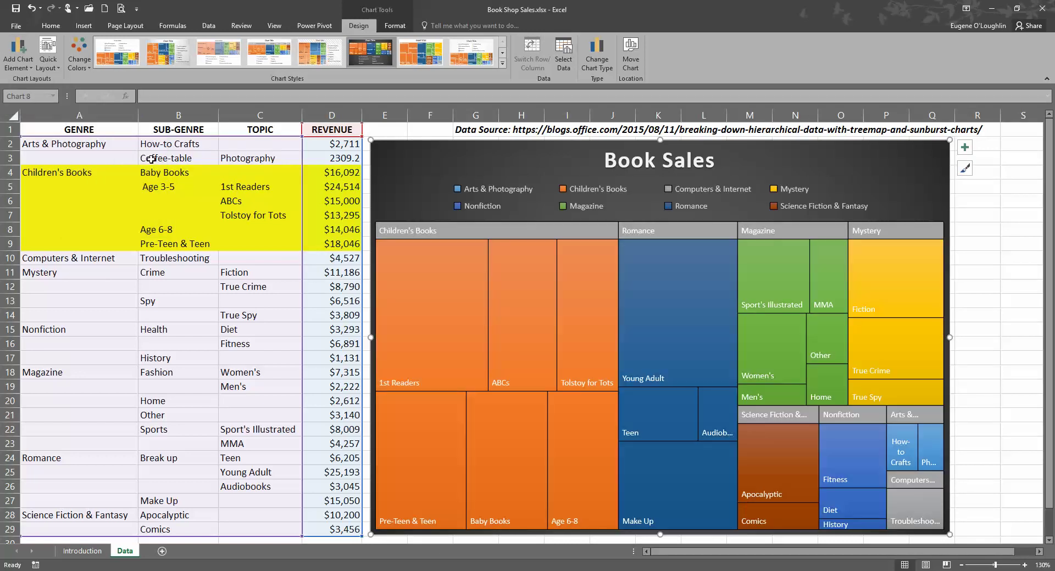
{"action": "left_click", "coordinate": [1008, 173]}
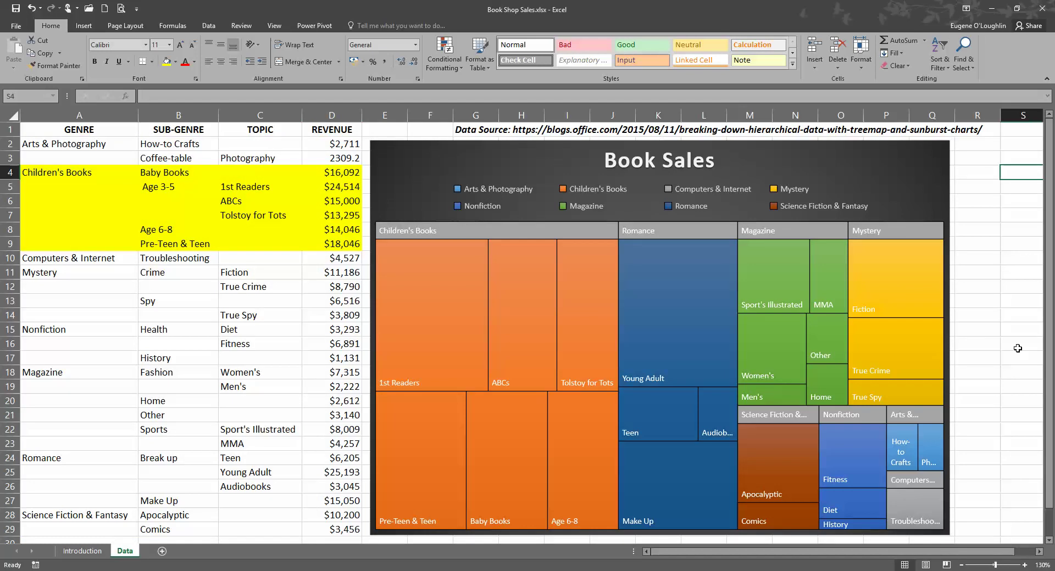